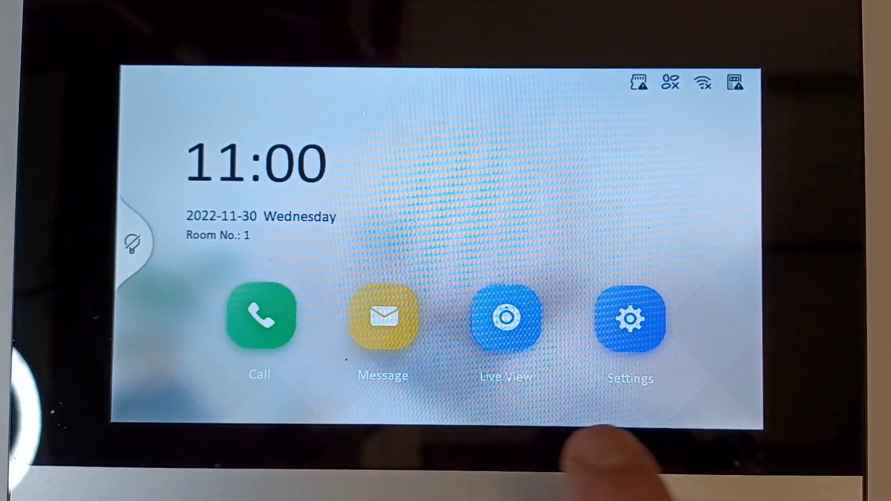
Open Call Settings from the home screen's Settings icon
left_click(630, 317)
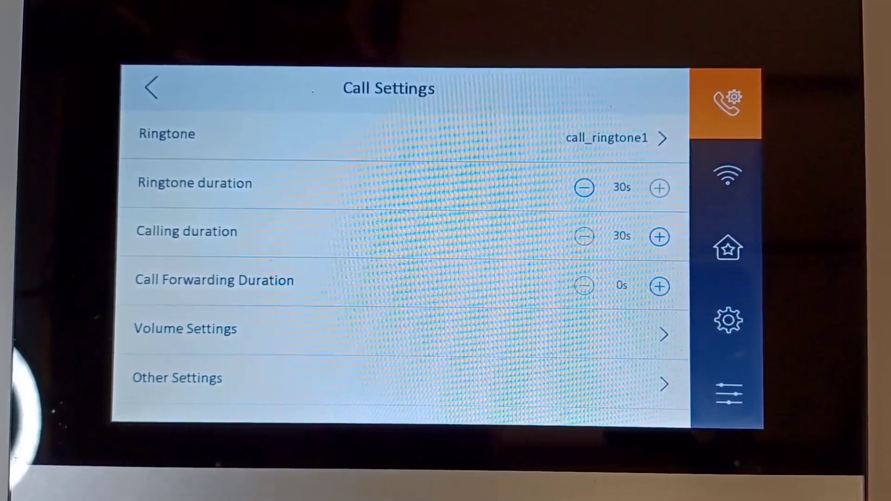
Raise Call Forwarding Duration from 0s up to its 20s maximum
left_click(660, 285)
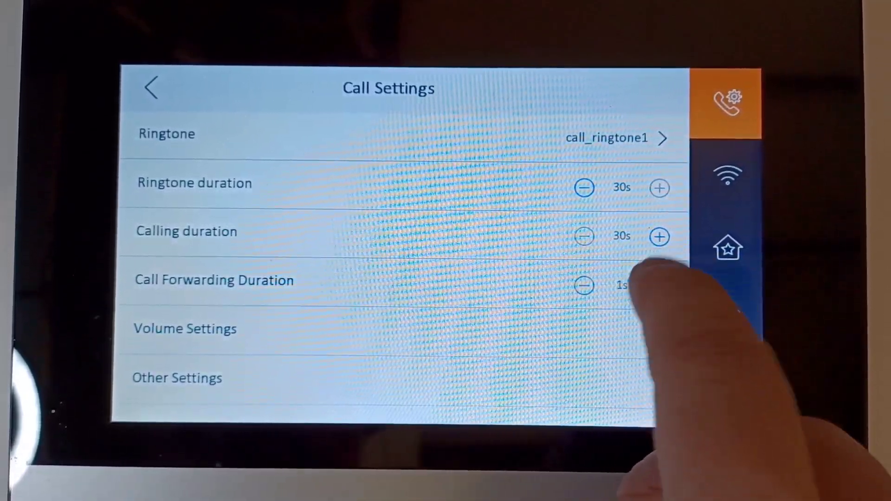
left_click(659, 285)
left_click(658, 286)
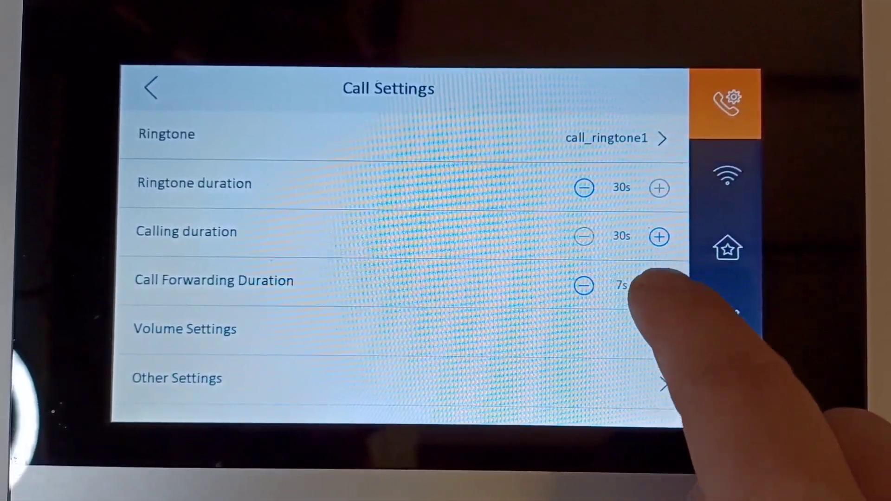
left_click(660, 285)
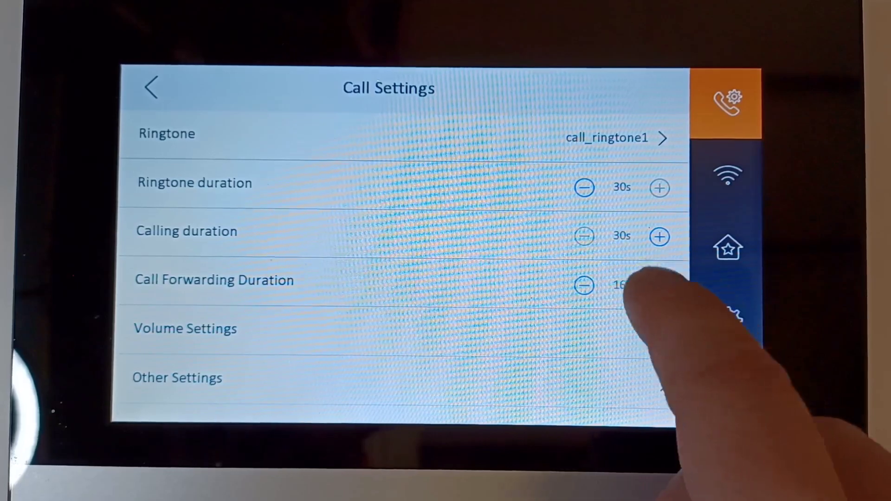
left_click(660, 286)
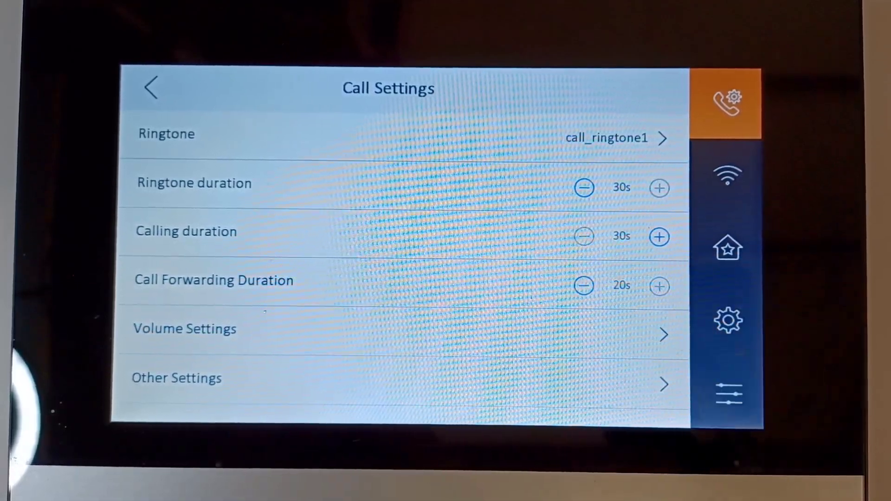